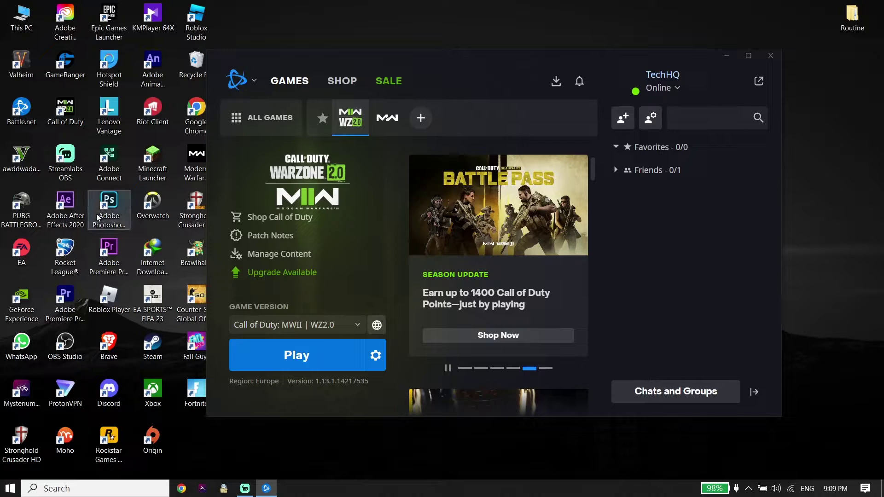
Step: Minimize the Battle.net launcher to the desktop and bring up Windows search
{"action": "left_click", "coordinate": [375, 355]}
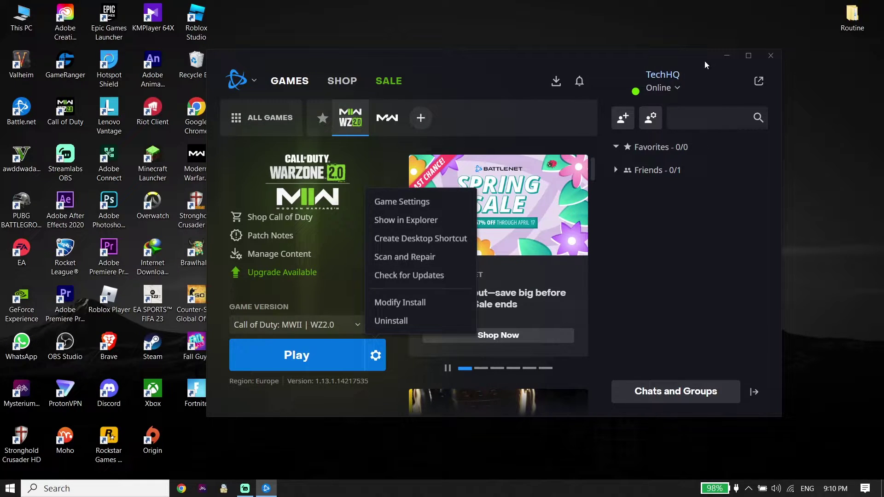
{"action": "left_click", "coordinate": [721, 57]}
{"action": "left_click", "coordinate": [721, 57]}
{"action": "left_click", "coordinate": [94, 489]}
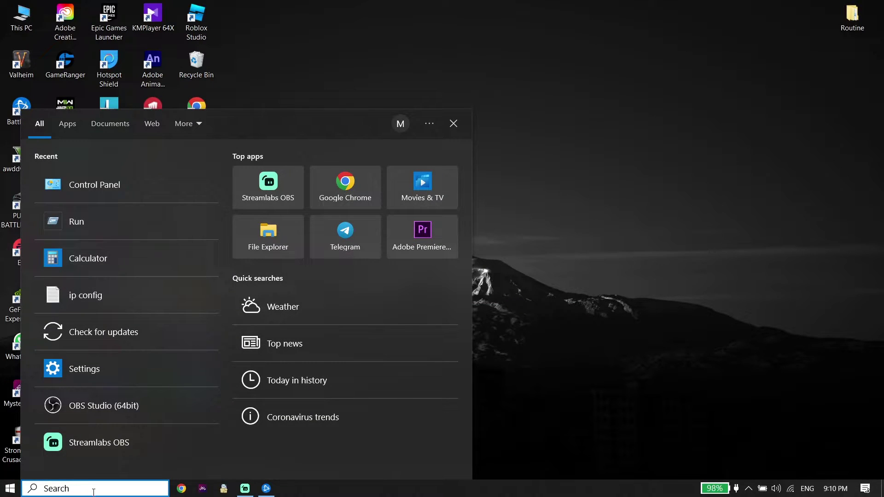
Step: Search 'co' to launch Control Panel, then go to Network and Internet > Network and Sharing Center
{"action": "type", "text": "co"}
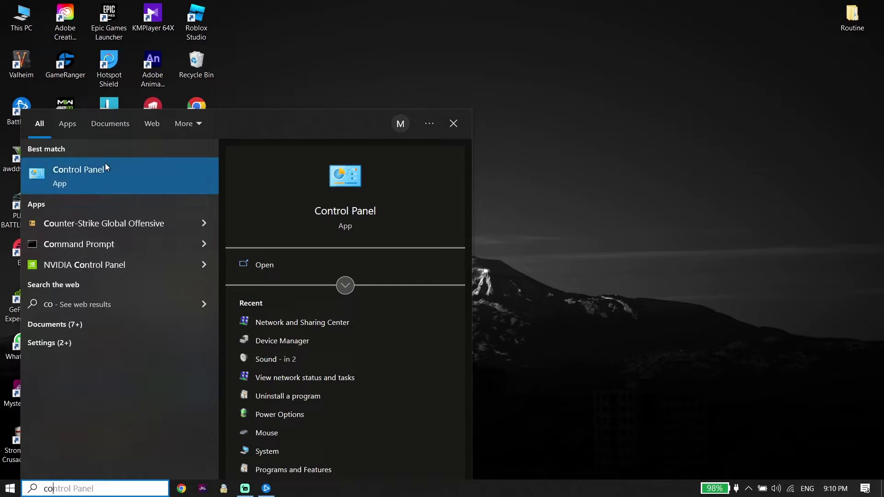
{"action": "left_click", "coordinate": [104, 169]}
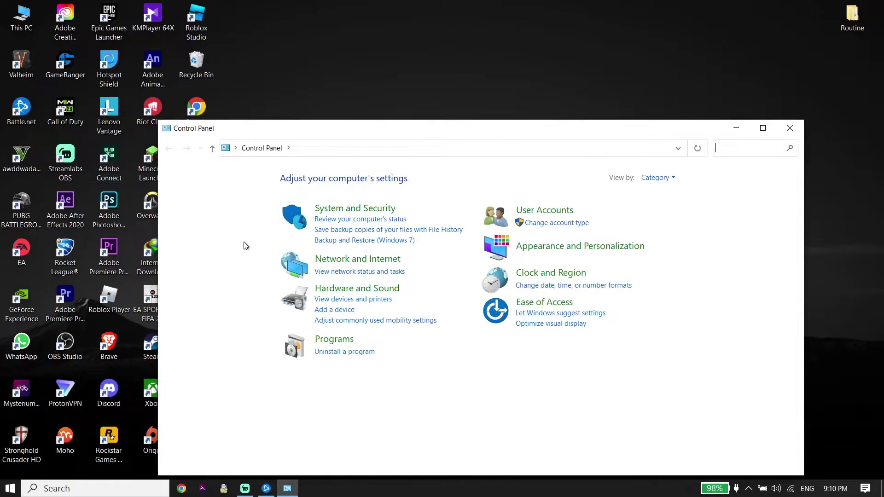
{"action": "left_click", "coordinate": [325, 260]}
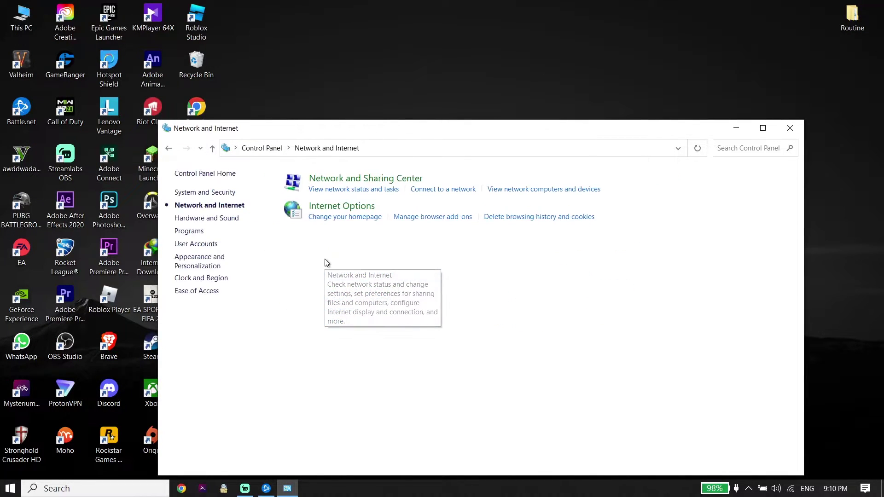
{"action": "left_click", "coordinate": [334, 183]}
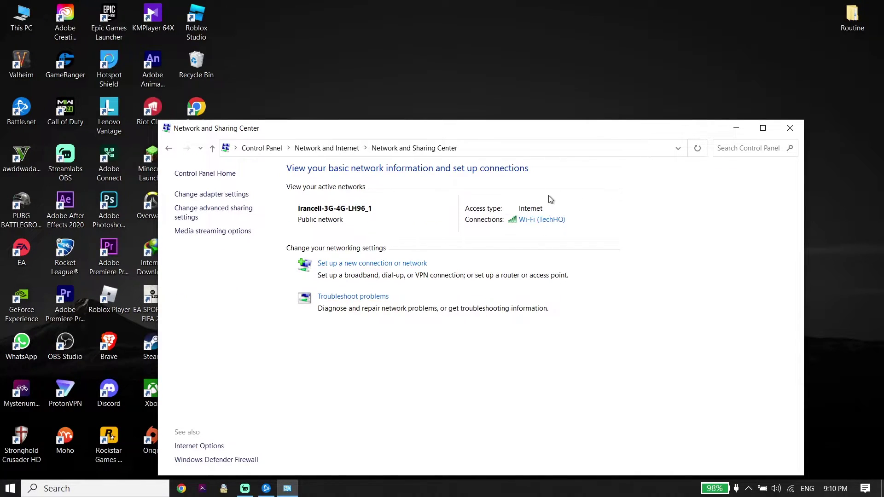
Step: Open the Internet Protocol Version 4 (TCP/IPv4) properties of the Wi-Fi connection
{"action": "left_click", "coordinate": [529, 226]}
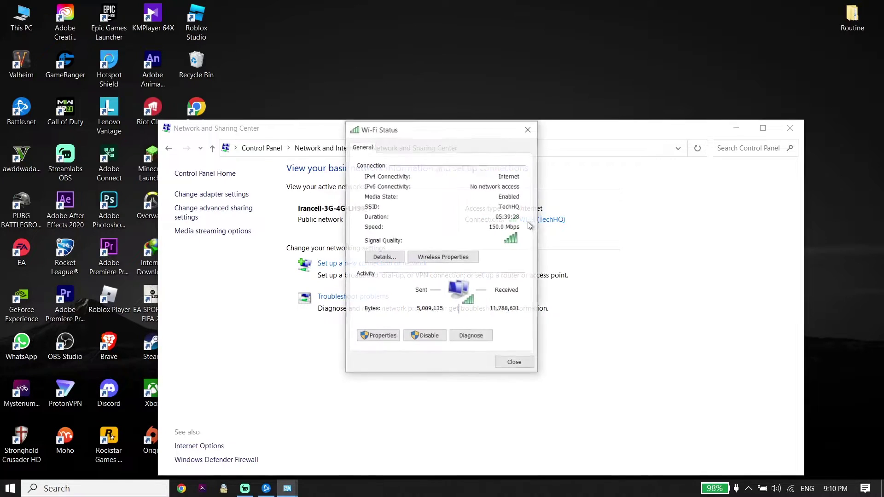
{"action": "left_click", "coordinate": [382, 337]}
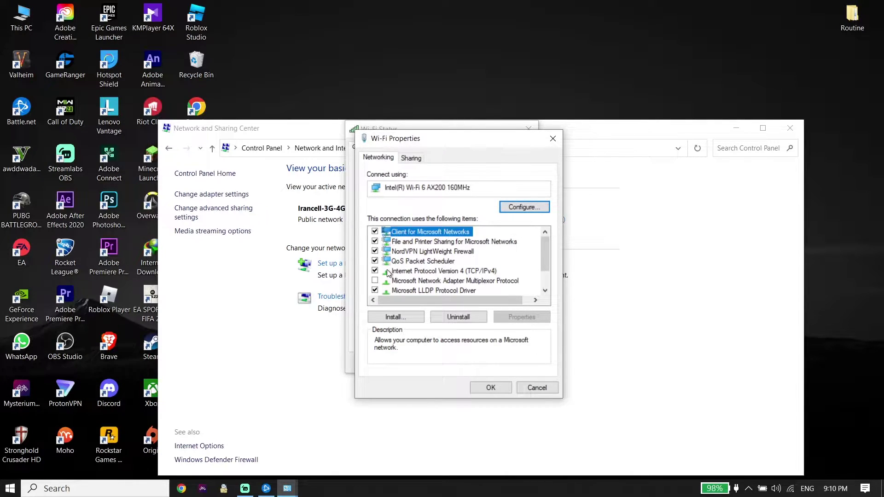
{"action": "left_click", "coordinate": [455, 272]}
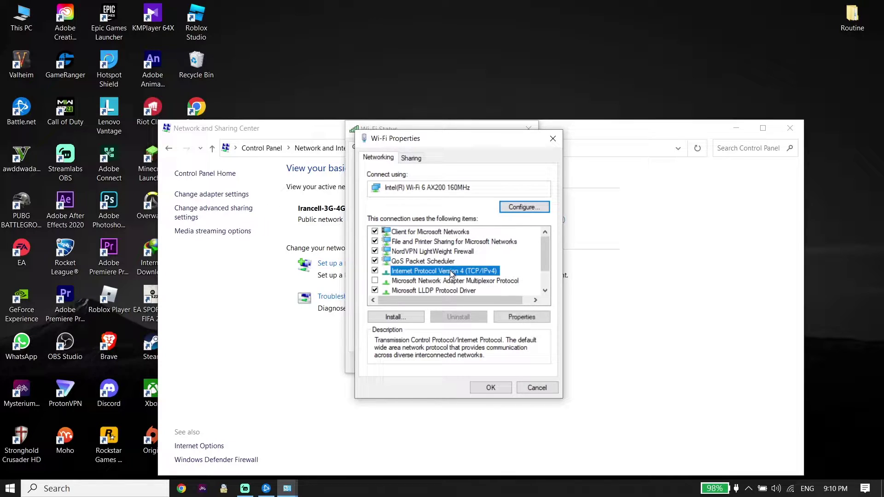
{"action": "left_click", "coordinate": [512, 317]}
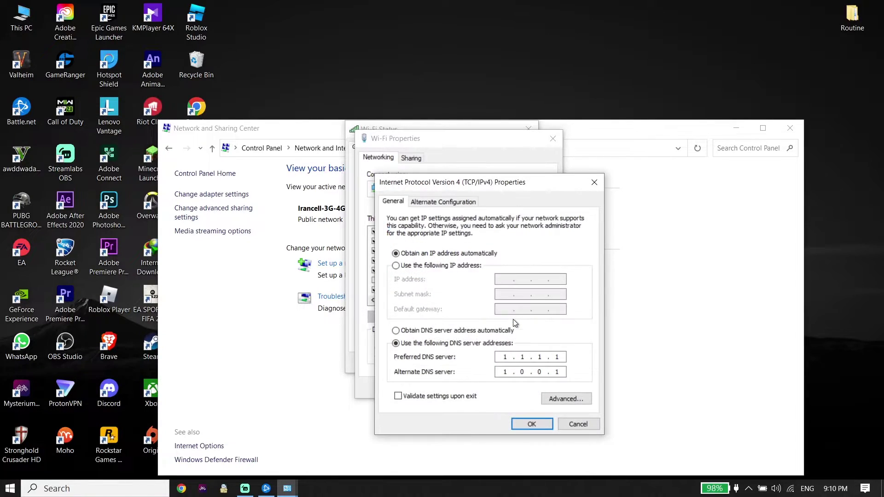
Step: Set manual DNS servers 1.1.1.1 preferred and 1.0.0.1 alternate, clearing a mistyped entry first
{"action": "left_click", "coordinate": [407, 343]}
{"action": "type", "text": "8."}
{"action": "type", "text": "8.8.8"}
{"action": "type", "text": "8.4"}
{"action": "type", "text": "4"}
{"action": "type", "text": "8"}
{"action": "left_click", "coordinate": [397, 331]}
{"action": "left_click", "coordinate": [405, 343]}
{"action": "type", "text": "1"}
{"action": "type", "text": "1.1.1"}
{"action": "left_click", "coordinate": [503, 372]}
{"action": "type", "text": "1.0.0.1"}
{"action": "left_click", "coordinate": [522, 421]}
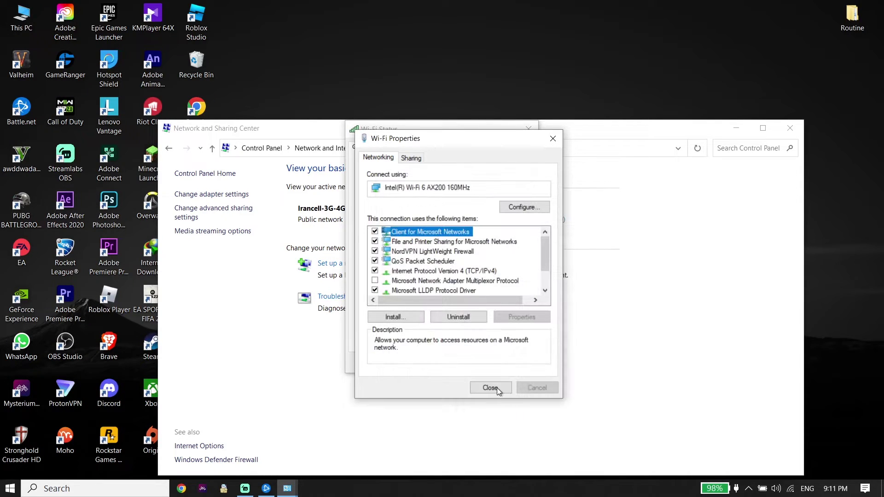
Step: Close the Wi-Fi Properties, Wi-Fi Status, and Network and Sharing Center windows
{"action": "left_click", "coordinate": [496, 388]}
{"action": "left_click", "coordinate": [512, 362]}
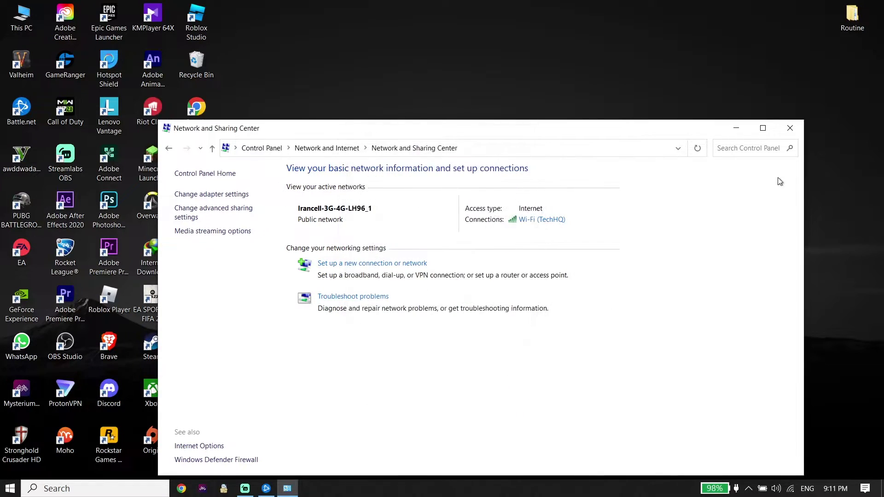
{"action": "left_click", "coordinate": [794, 128]}
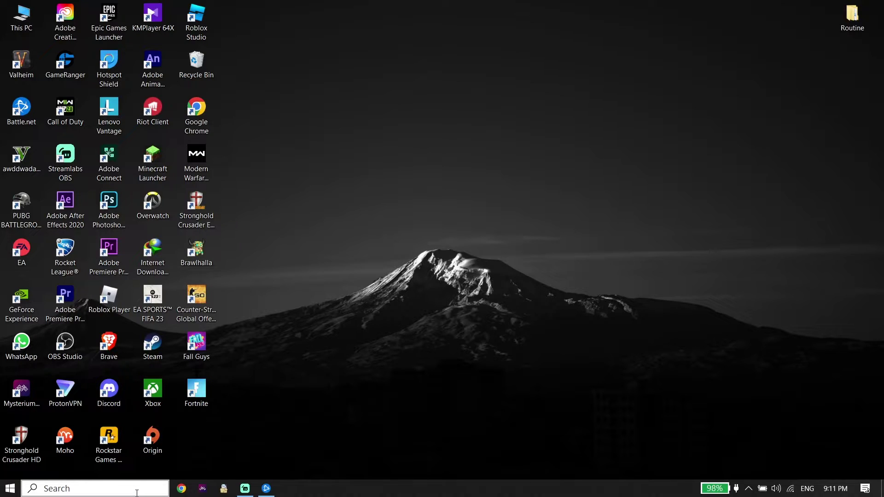
Step: Search 'cmd' for Command Prompt, then open the saved 'ip config' notes in Notepad
{"action": "left_click", "coordinate": [136, 489]}
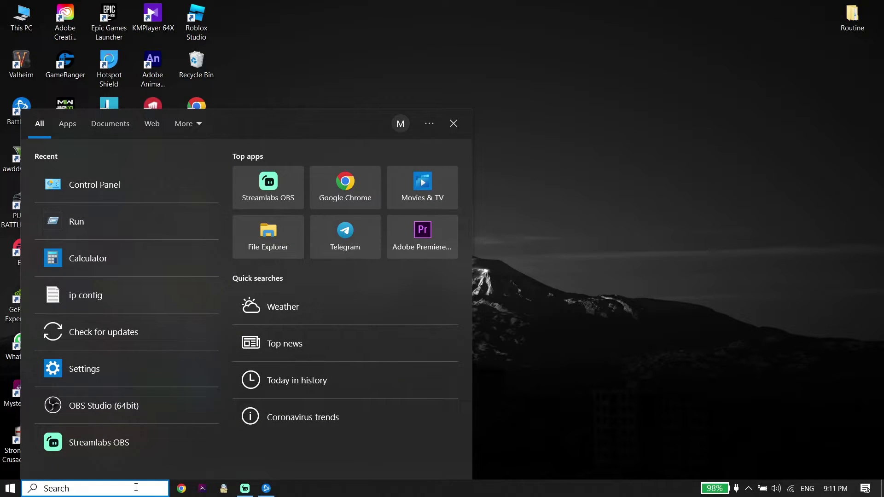
{"action": "type", "text": "cmd"}
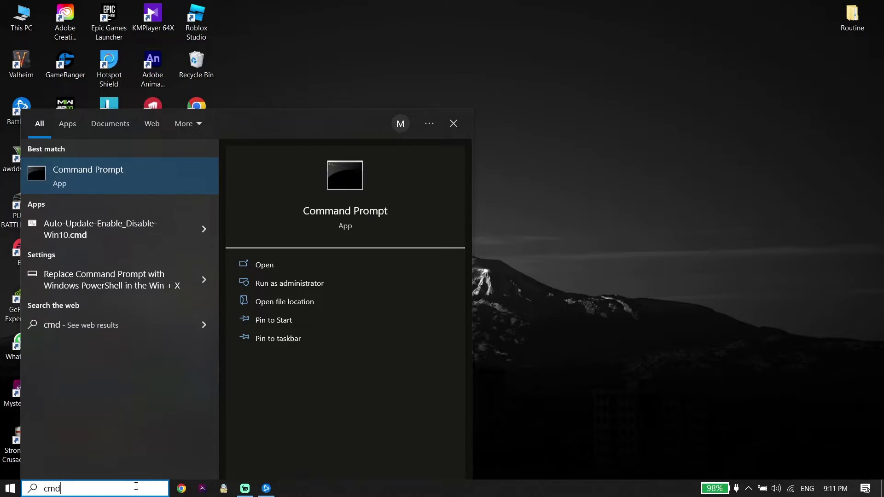
{"action": "right_click", "coordinate": [62, 174]}
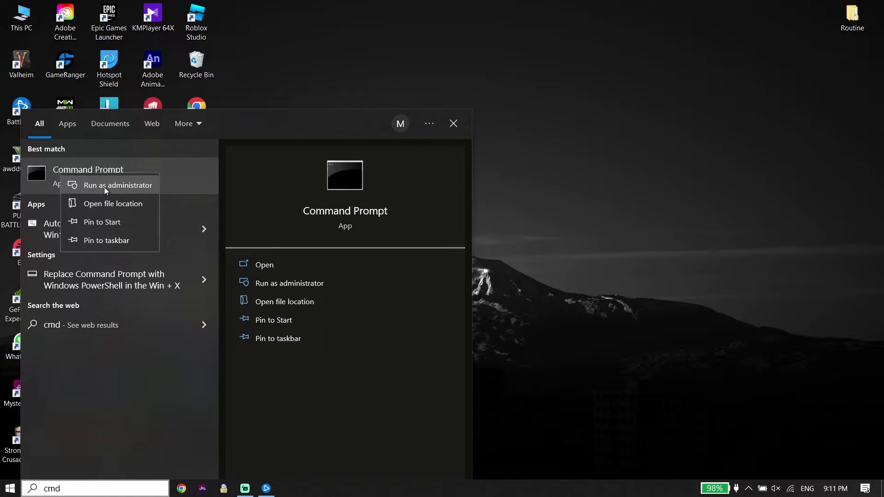
{"action": "key", "text": "Escape"}
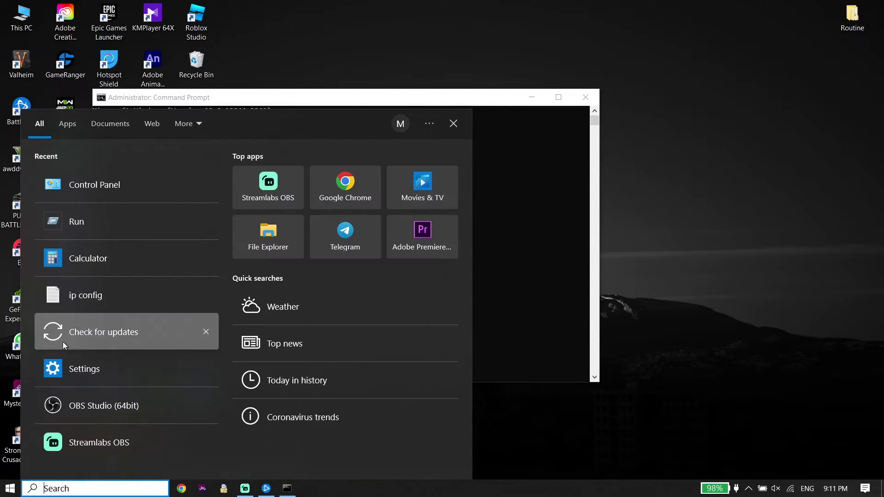
{"action": "left_click", "coordinate": [72, 294]}
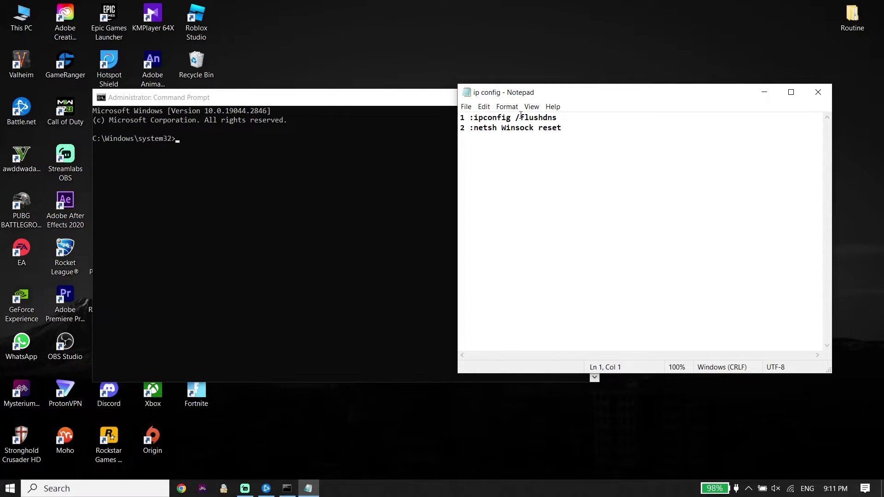
Step: Copy ipconfig /flushdns from the notes and run it in Command Prompt
{"action": "left_click_drag", "start_coordinate": [557, 118], "coordinate": [476, 121]}
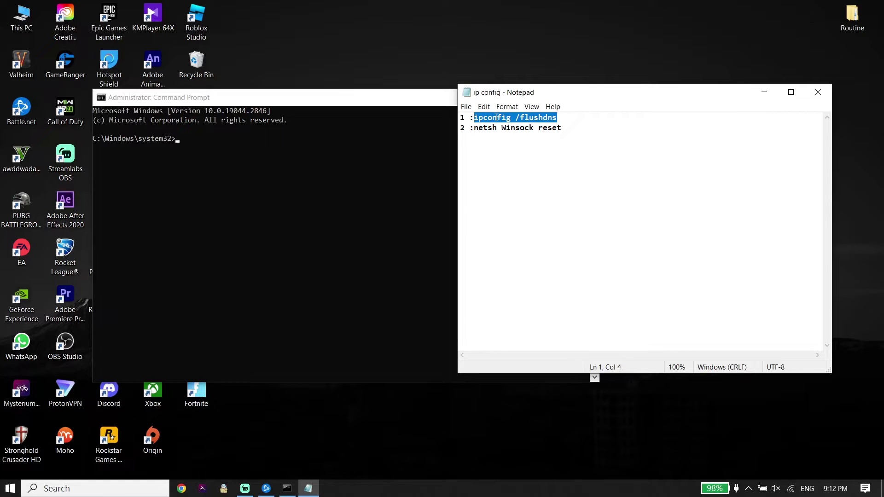
{"action": "right_click", "coordinate": [507, 119]}
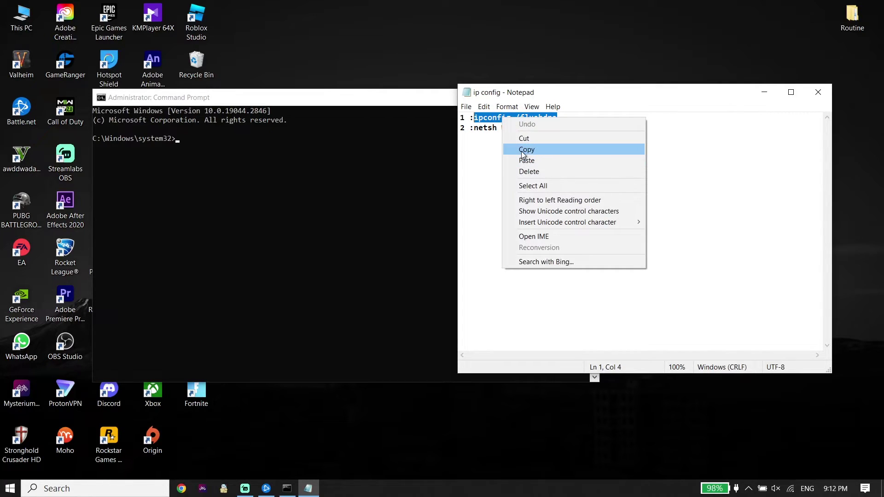
{"action": "left_click", "coordinate": [525, 148]}
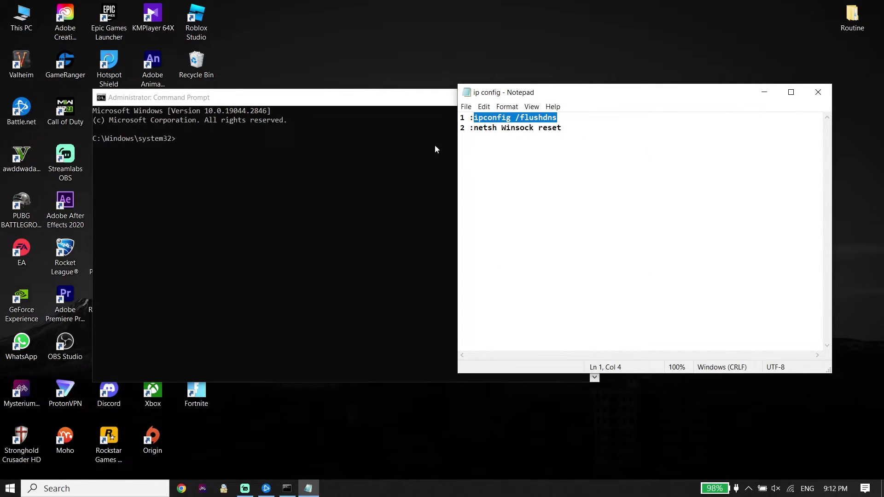
{"action": "left_click", "coordinate": [180, 97]}
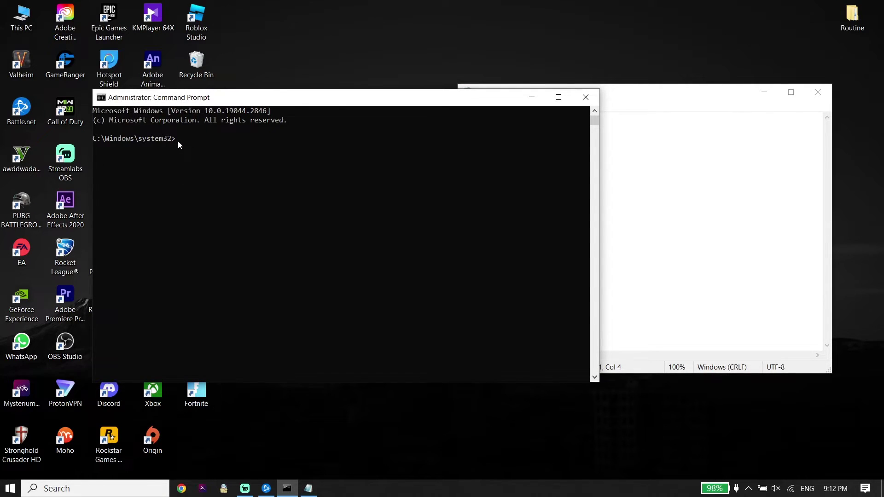
{"action": "right_click", "coordinate": [178, 144]}
{"action": "key", "text": "Return"}
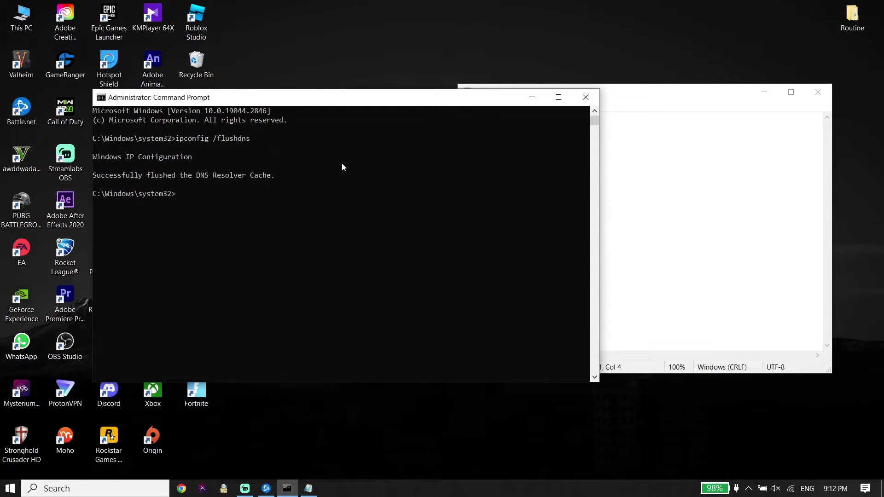
Step: Copy netsh Winsock reset from the notes, run it, then exit Command Prompt
{"action": "left_click", "coordinate": [626, 182]}
{"action": "left_click_drag", "start_coordinate": [474, 128], "coordinate": [563, 136]}
{"action": "right_click", "coordinate": [553, 132]}
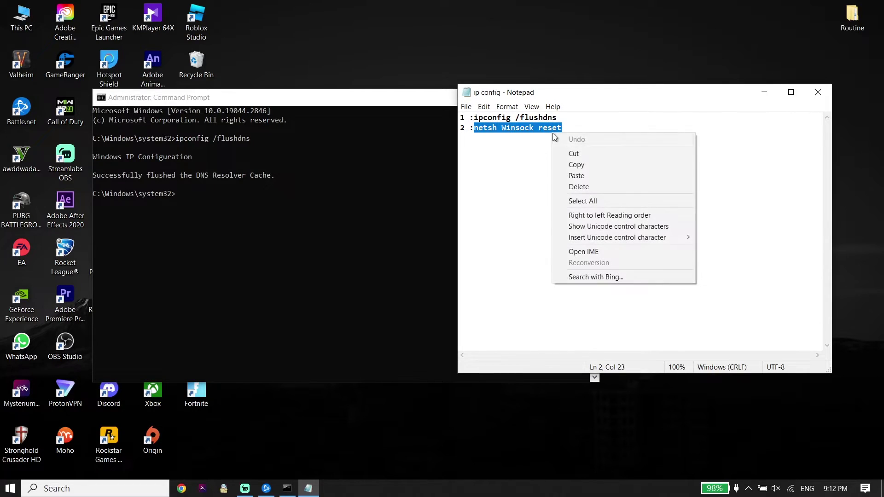
{"action": "left_click", "coordinate": [572, 166]}
{"action": "left_click", "coordinate": [245, 104]}
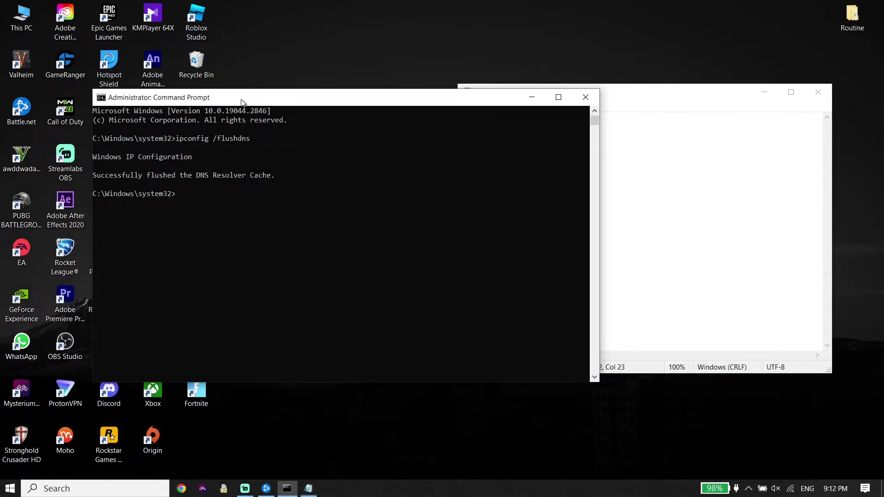
{"action": "right_click", "coordinate": [182, 193]}
{"action": "key", "text": "Return"}
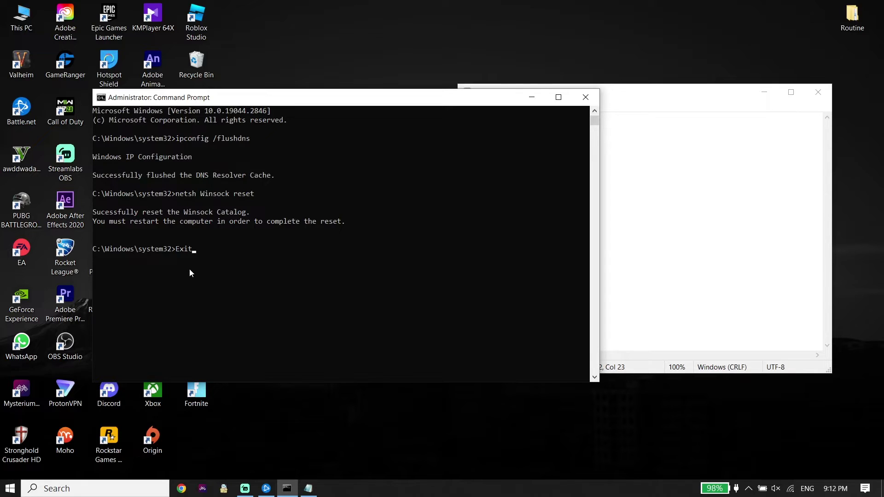
{"action": "key", "text": "Return"}
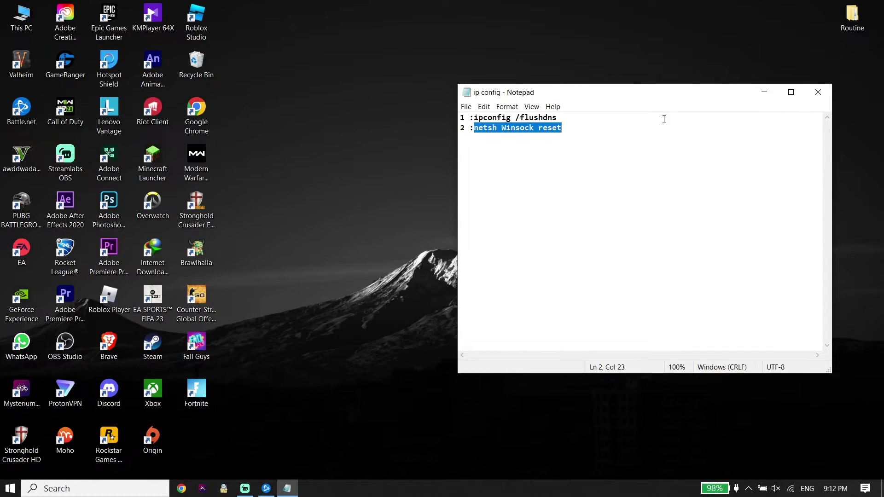
Step: Close the ip config notes and dismiss the Start menu's power options without restarting
{"action": "left_click", "coordinate": [818, 93]}
{"action": "left_click", "coordinate": [10, 488]}
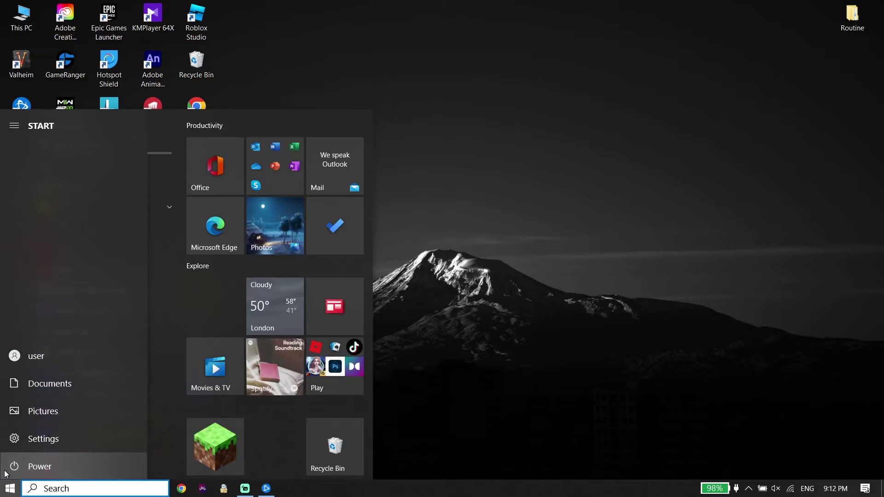
{"action": "left_click", "coordinate": [11, 467]}
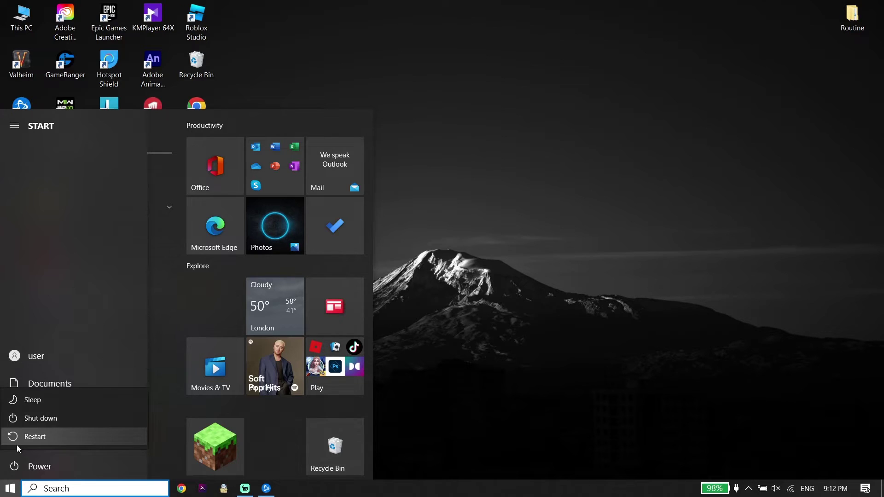
{"action": "left_click", "coordinate": [494, 369]}
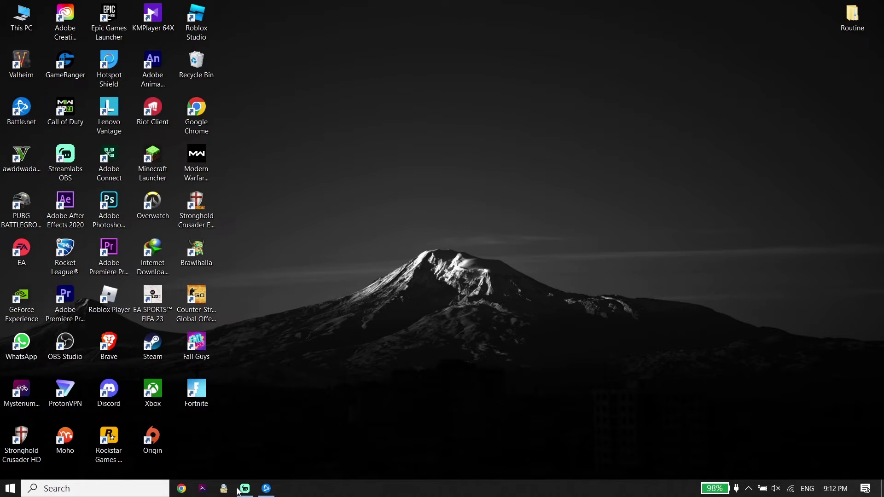
Step: Reopen Battle.net from the taskbar on the Warzone 2.0 page and view its options
{"action": "left_click", "coordinate": [261, 489]}
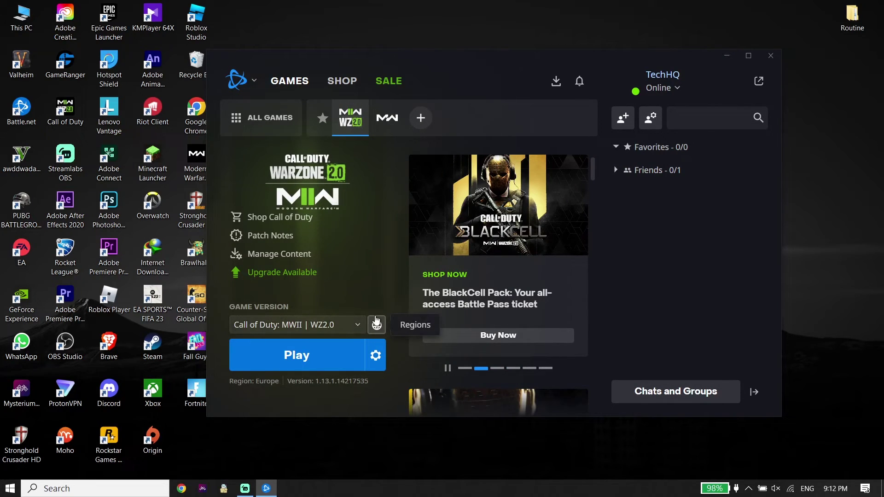
{"action": "left_click", "coordinate": [371, 358]}
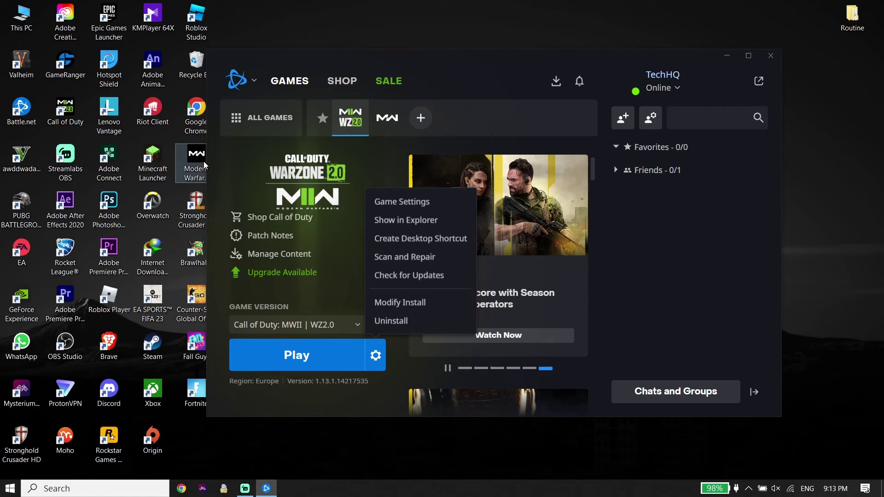
{"action": "left_click", "coordinate": [330, 274]}
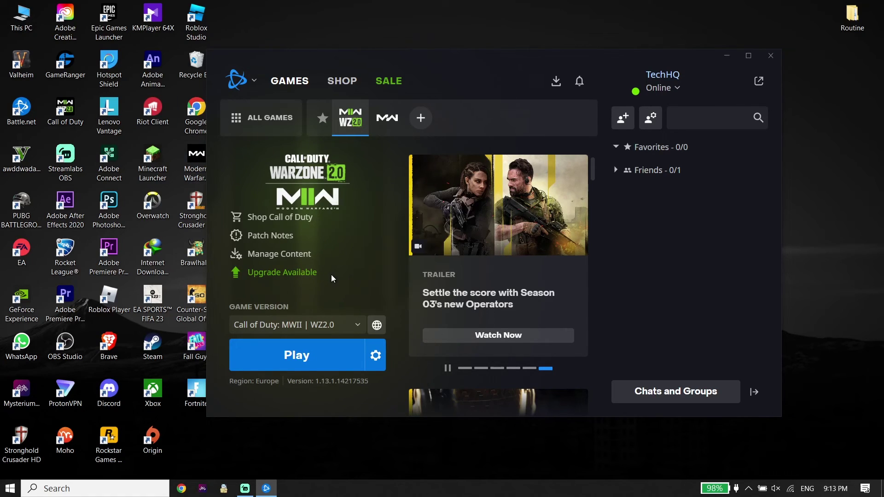